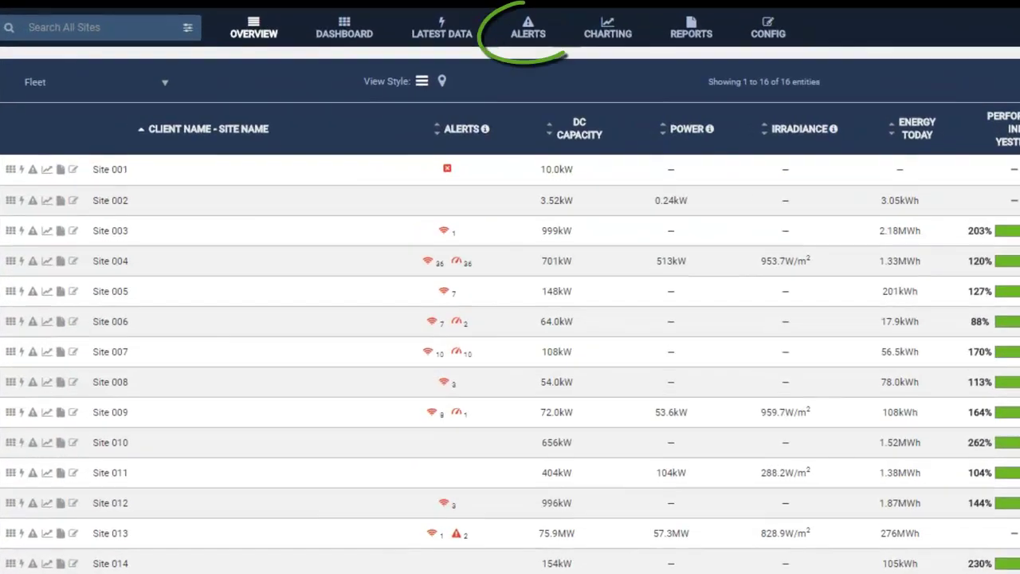
Step: From Alerts, go to Saved Filters + Notifications and start adding a new filter
click(515, 27)
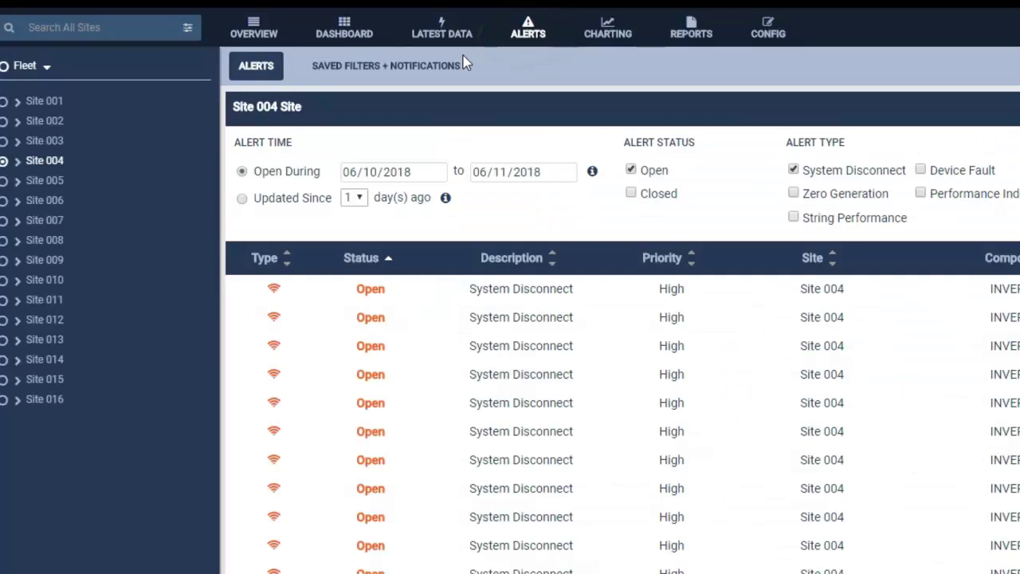
click(407, 73)
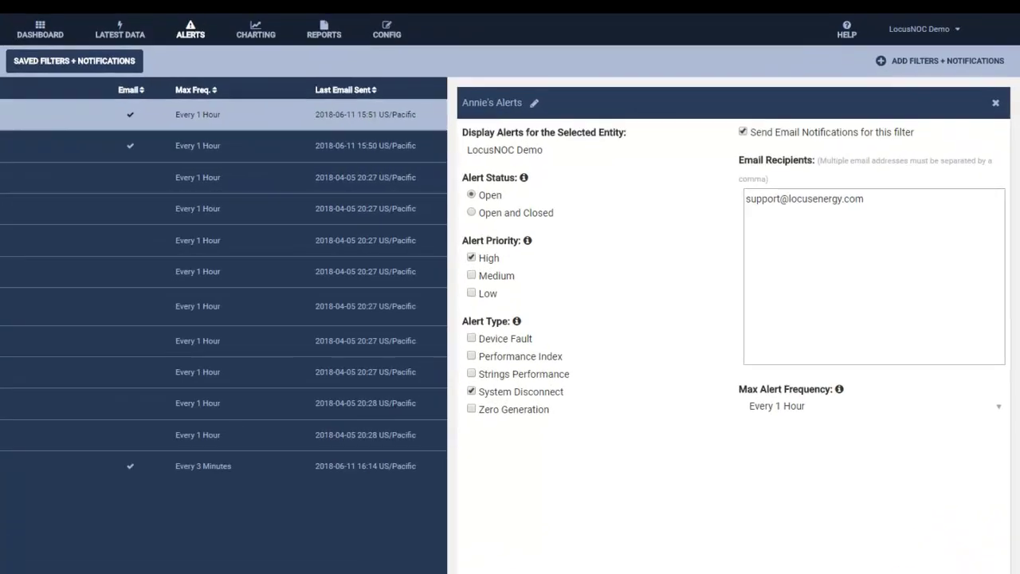
click(971, 62)
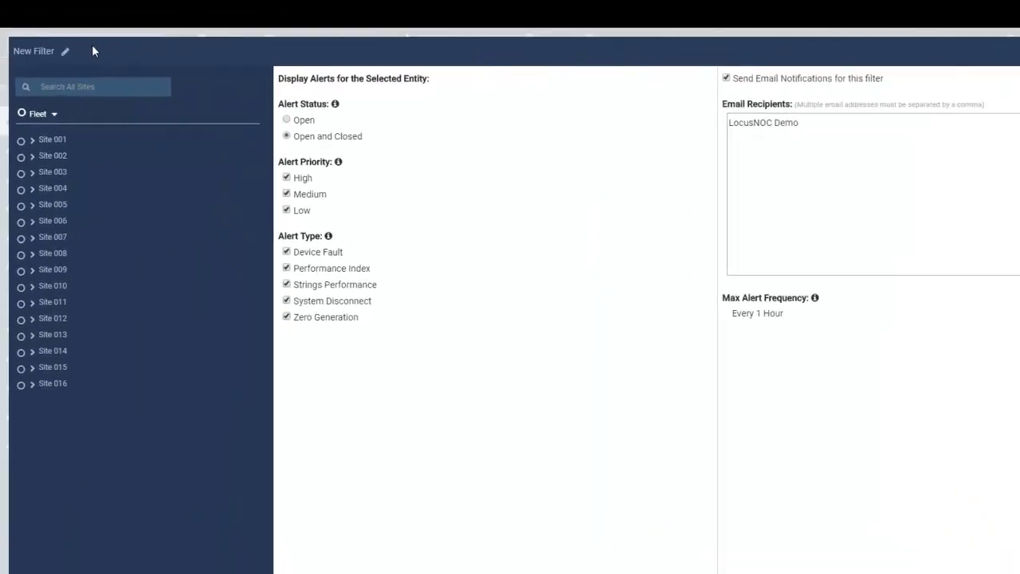
Step: Replace the default 'New Filter' title with 'Example Filter'
click(80, 32)
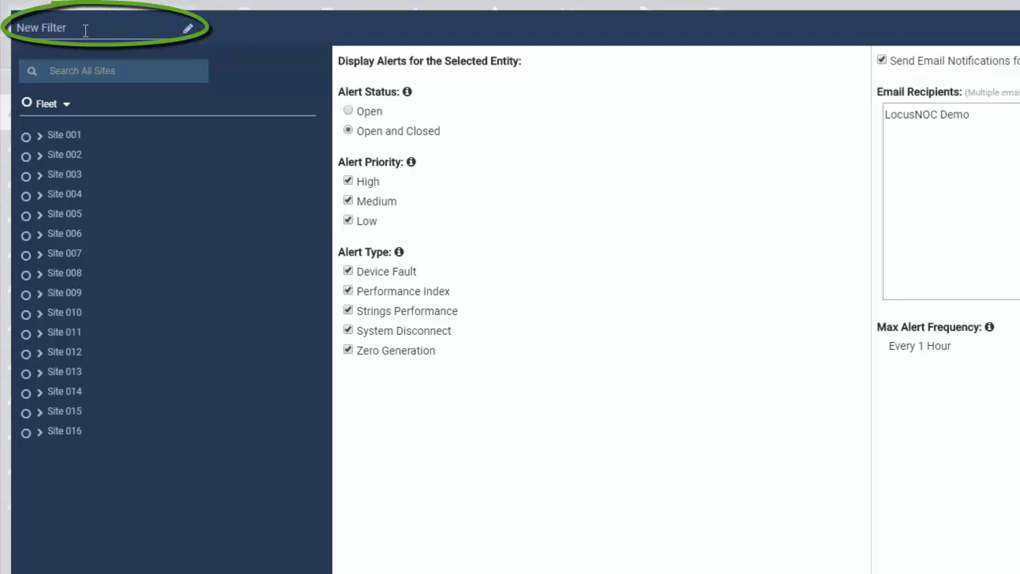
key(BackSpace)
key(BackSpace)
key(BackSpace)
key(BackSpace)
key(BackSpace)
key(BackSpace)
key(BackSpace)
key(BackSpace)
key(BackSpace)
key(BackSpace)
text(Example Filter)
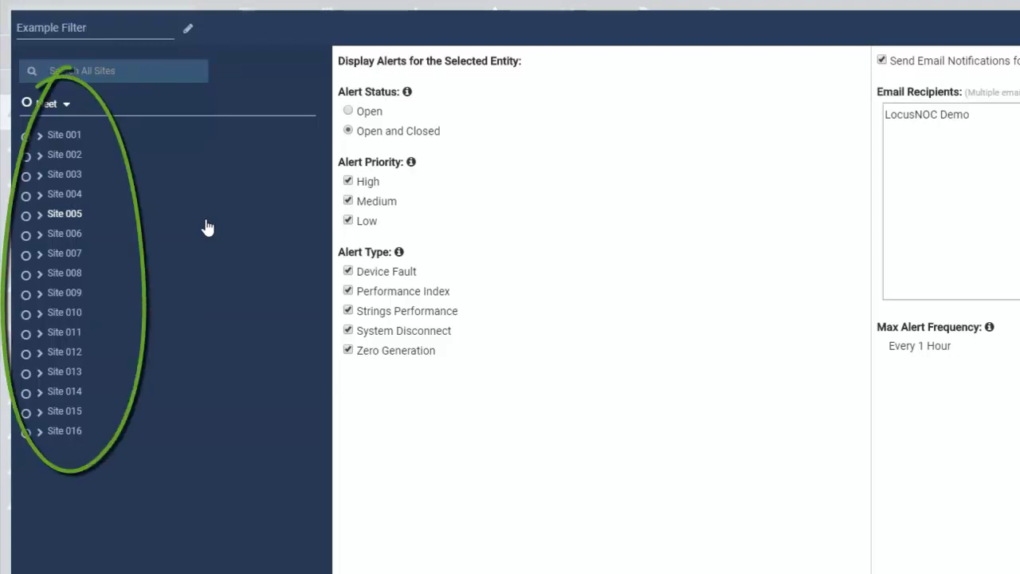
Step: After trying Site 003, Site 009, a '15' search and the fleet, select Site 011
click(26, 175)
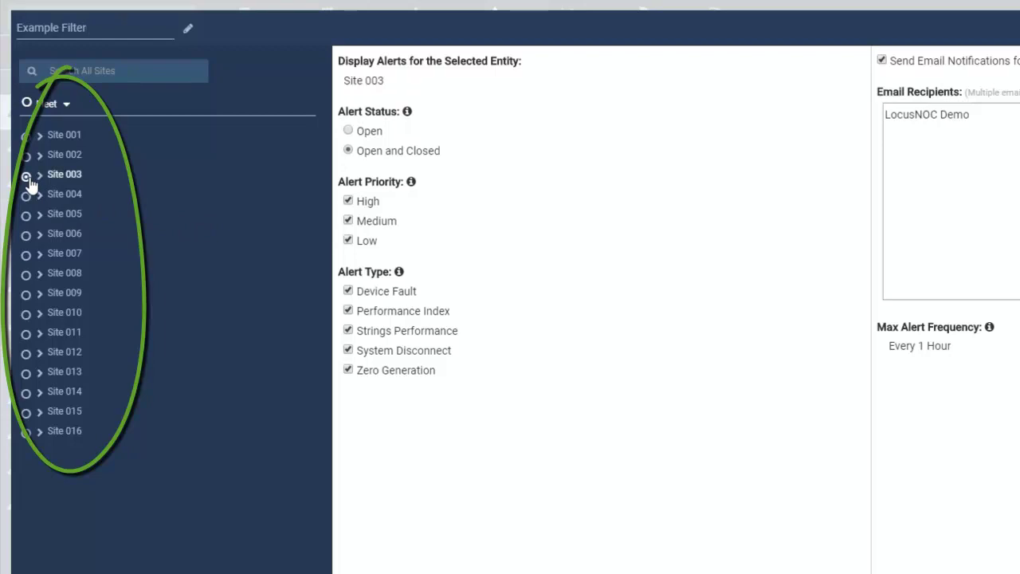
click(26, 295)
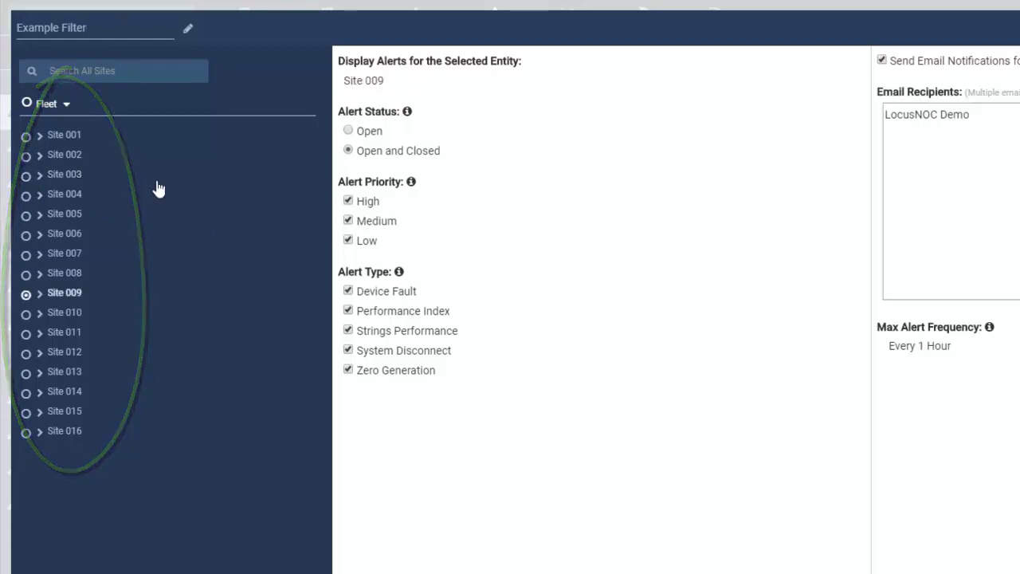
click(95, 72)
text(15)
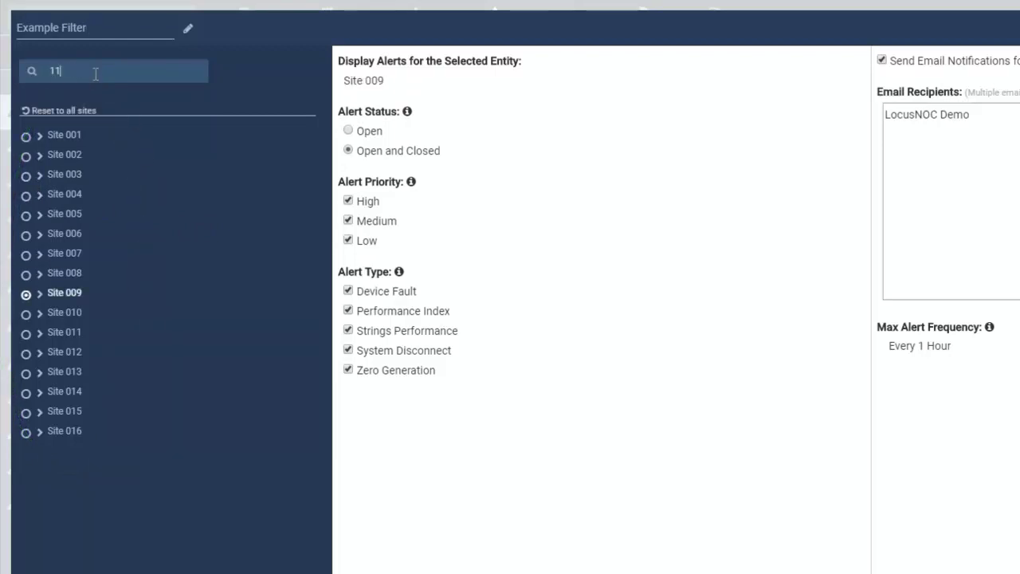
key(BackSpace)
key(BackSpace)
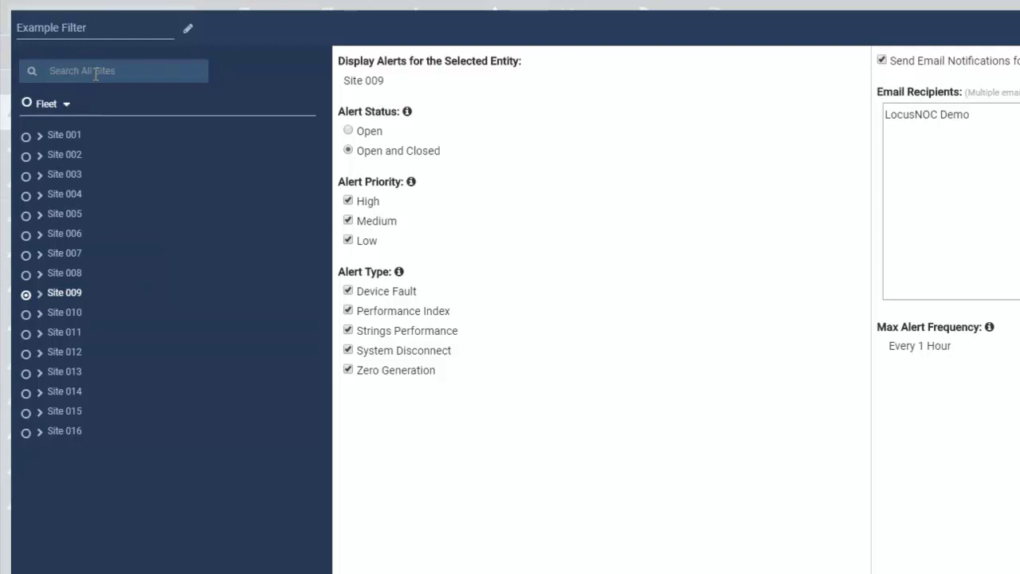
click(68, 109)
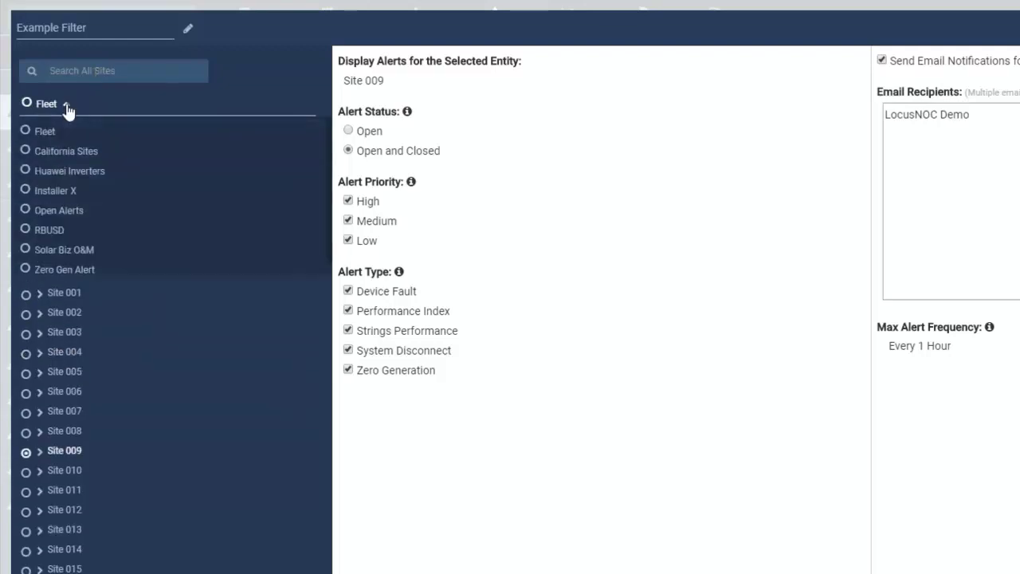
click(26, 103)
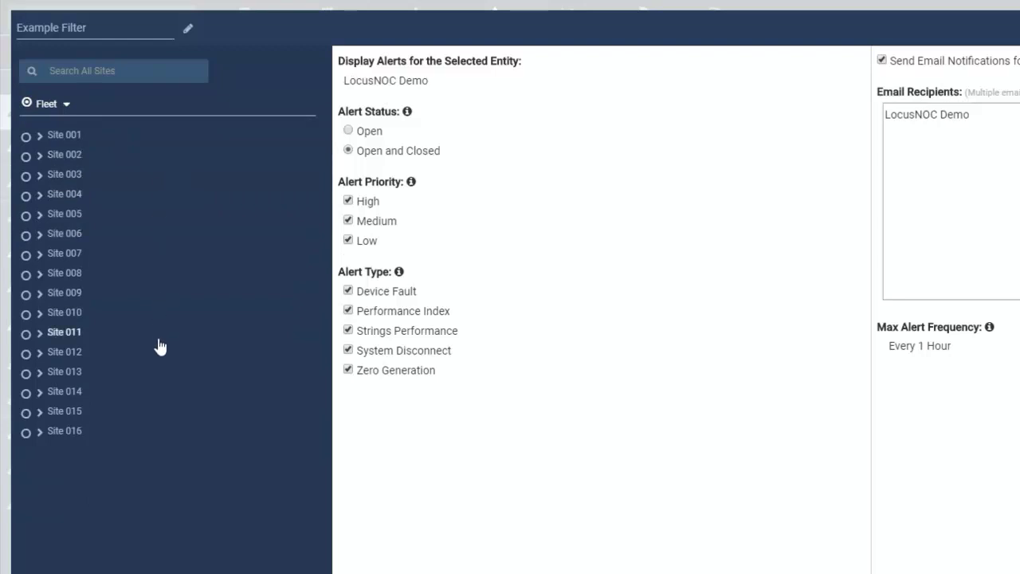
click(27, 335)
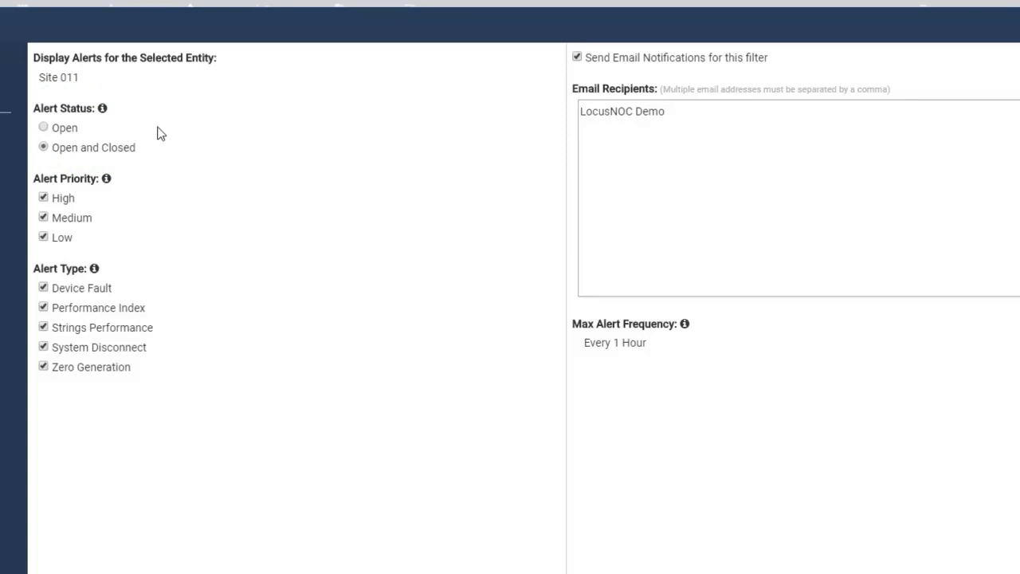
Step: Keep Open and Closed status, drop Low priority, and keep only System Disconnect alert type
click(43, 129)
click(44, 147)
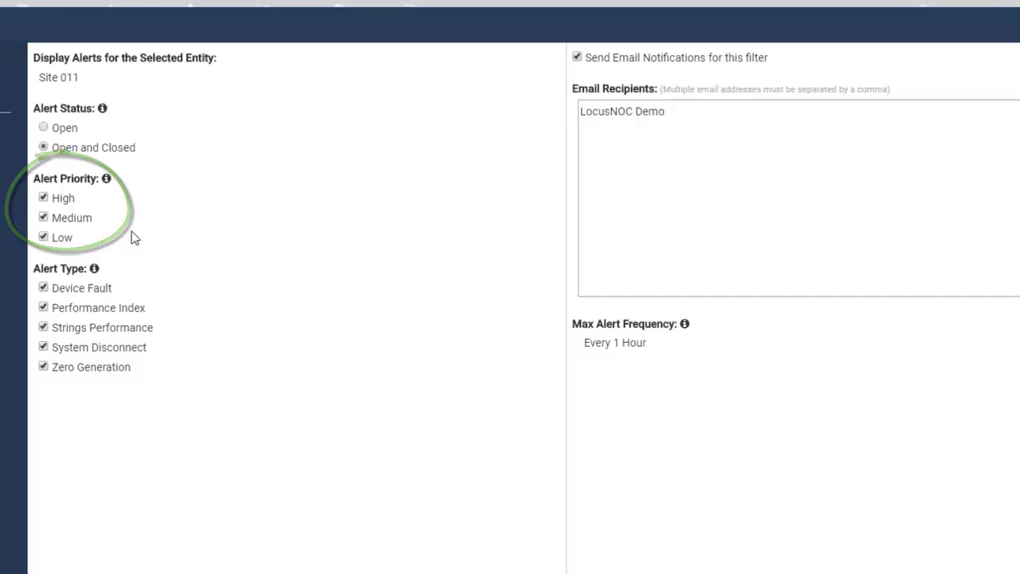
click(43, 239)
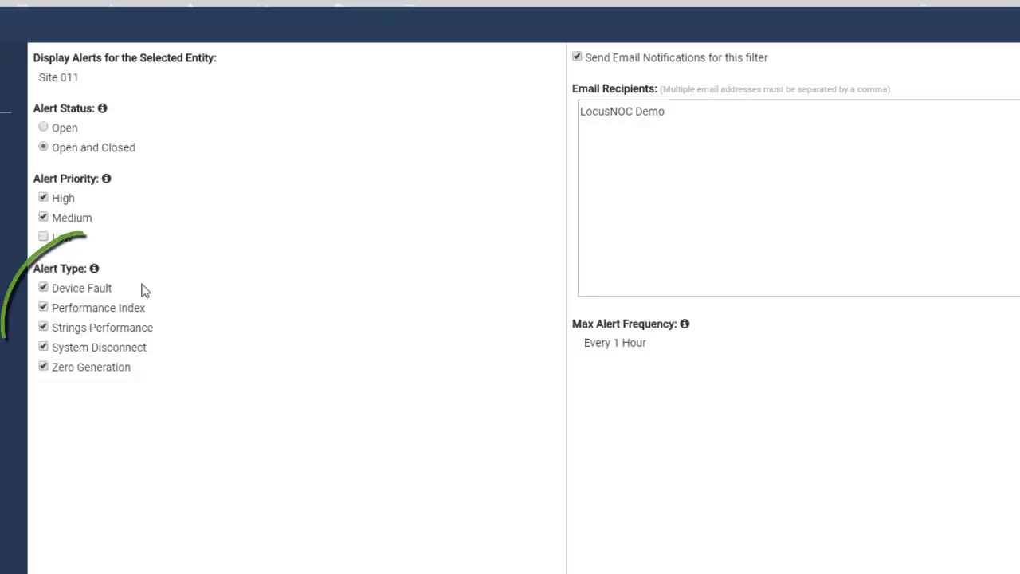
click(44, 289)
click(44, 309)
click(43, 327)
click(43, 367)
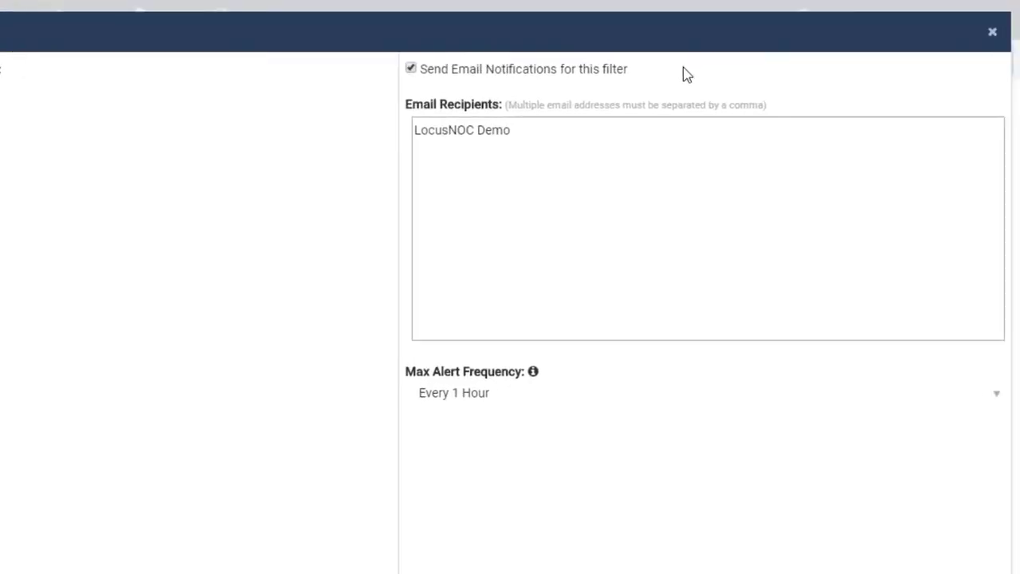
Step: Keep email notifications on and replace the recipients with a support address and a second company e-mail
click(411, 69)
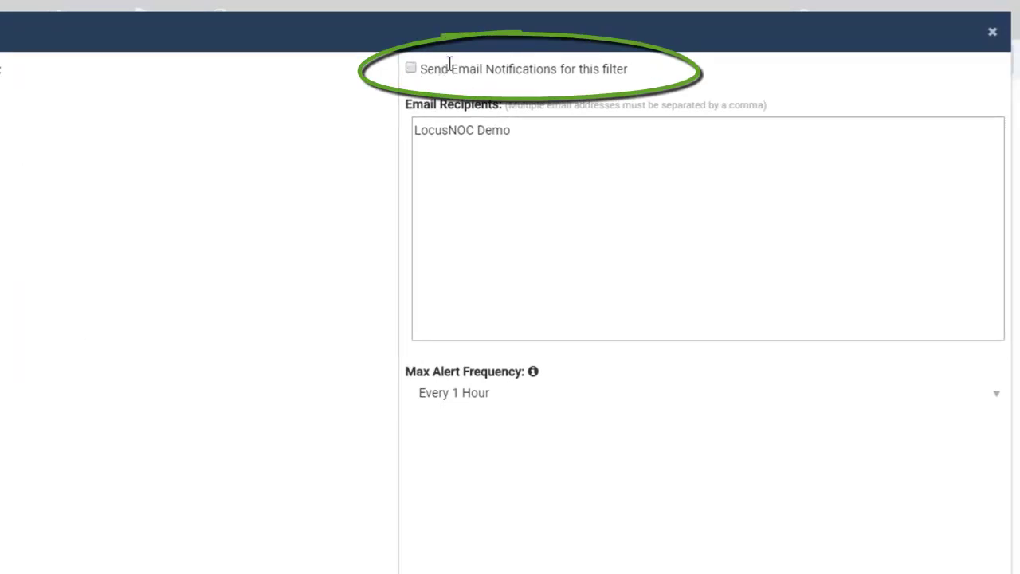
click(410, 69)
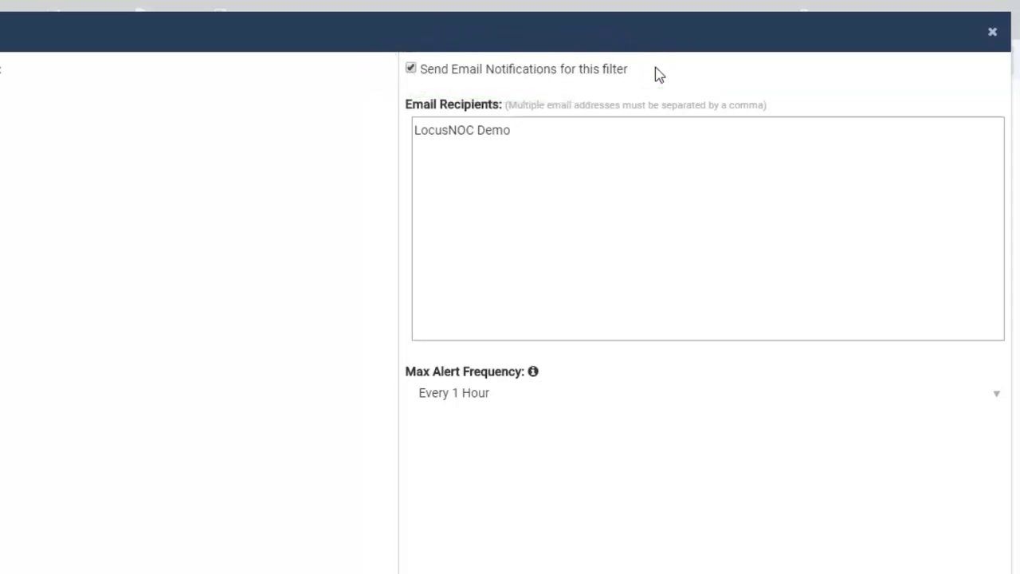
drag(621, 131, 379, 148)
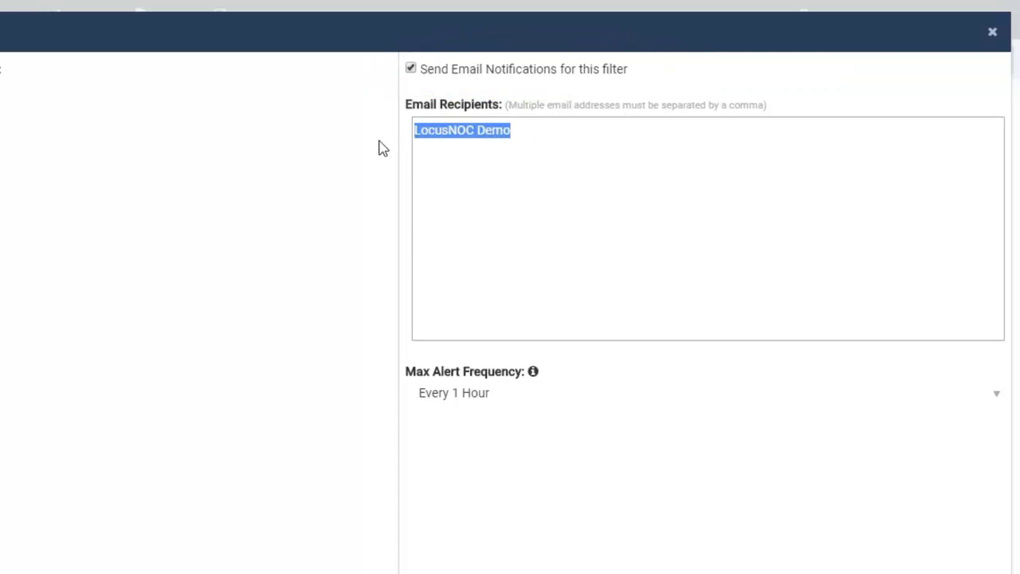
key(BackSpace)
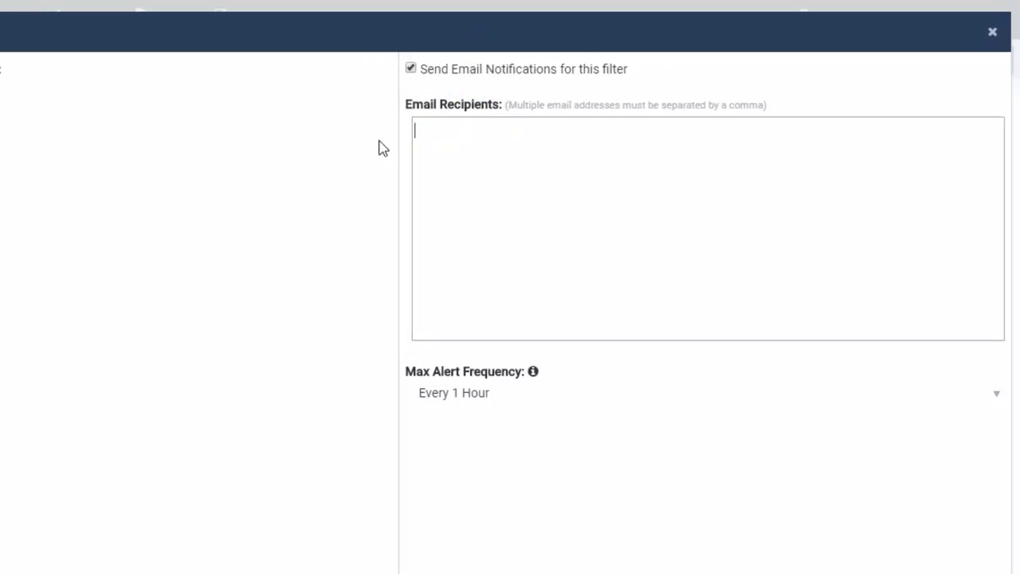
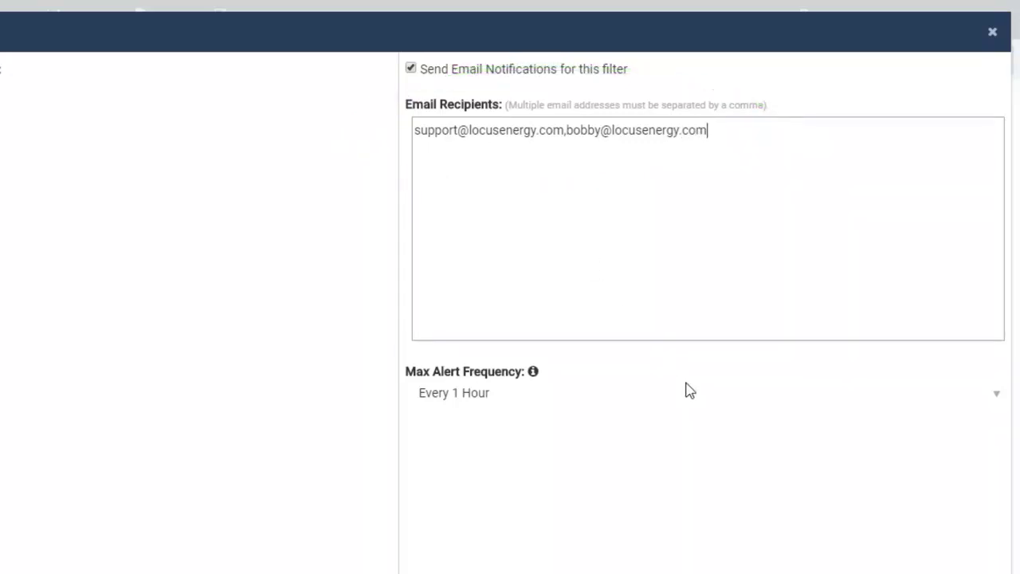
click(996, 398)
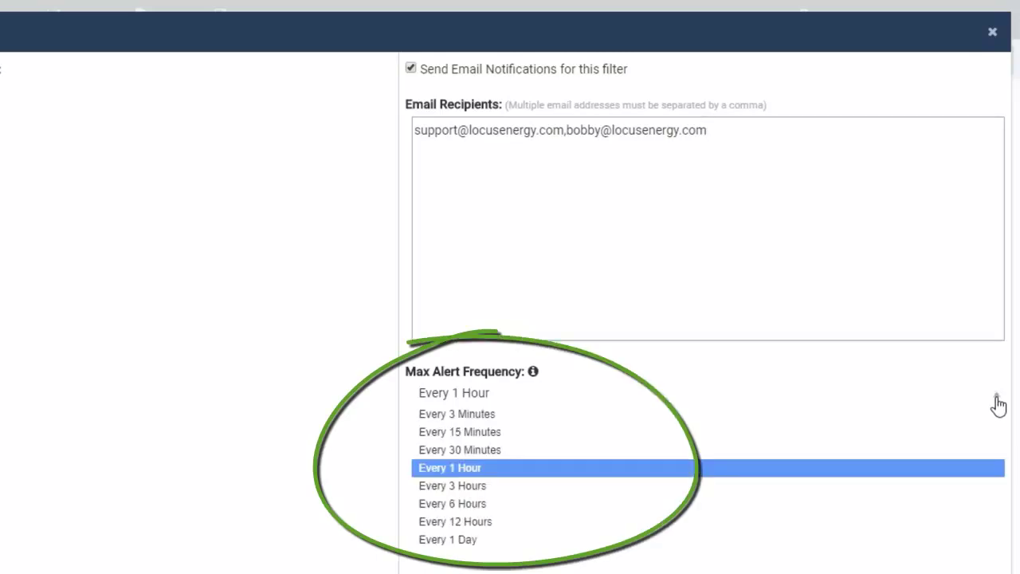
click(498, 471)
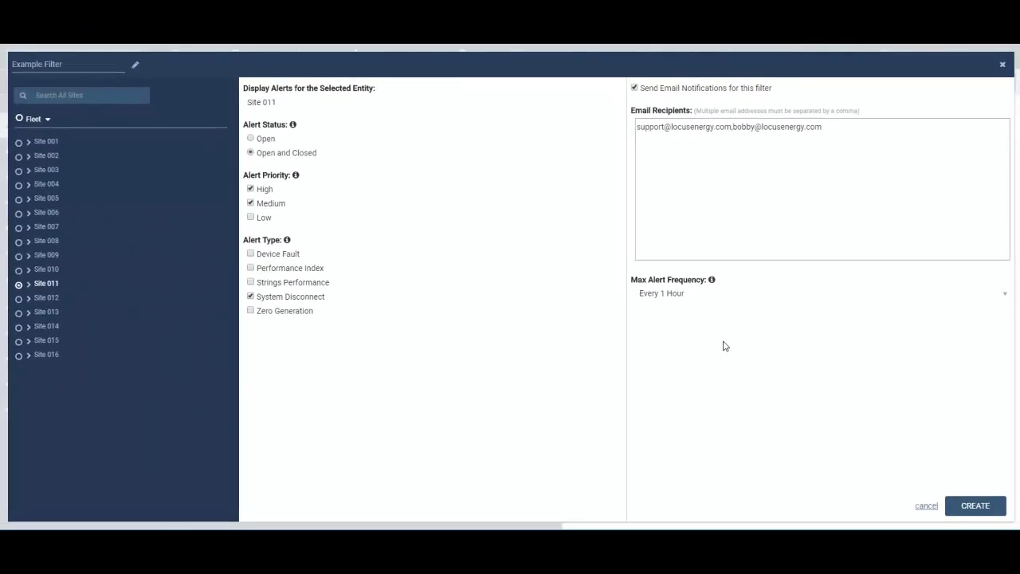
Step: Save Example Filter with the CREATE button
click(972, 507)
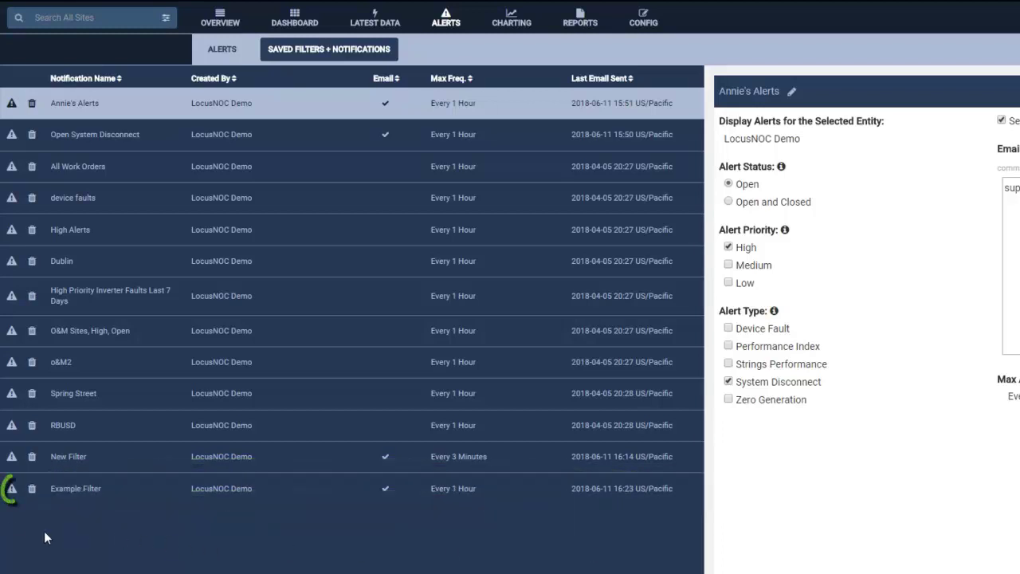
Step: View Example Filter's matching alerts, return to Saved Filters and request its deletion
click(12, 491)
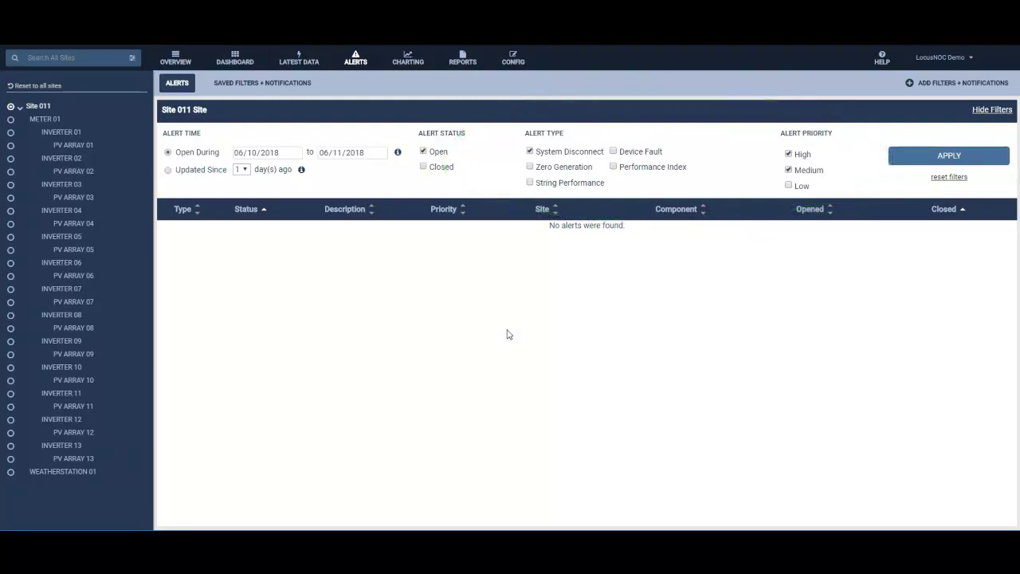
click(71, 104)
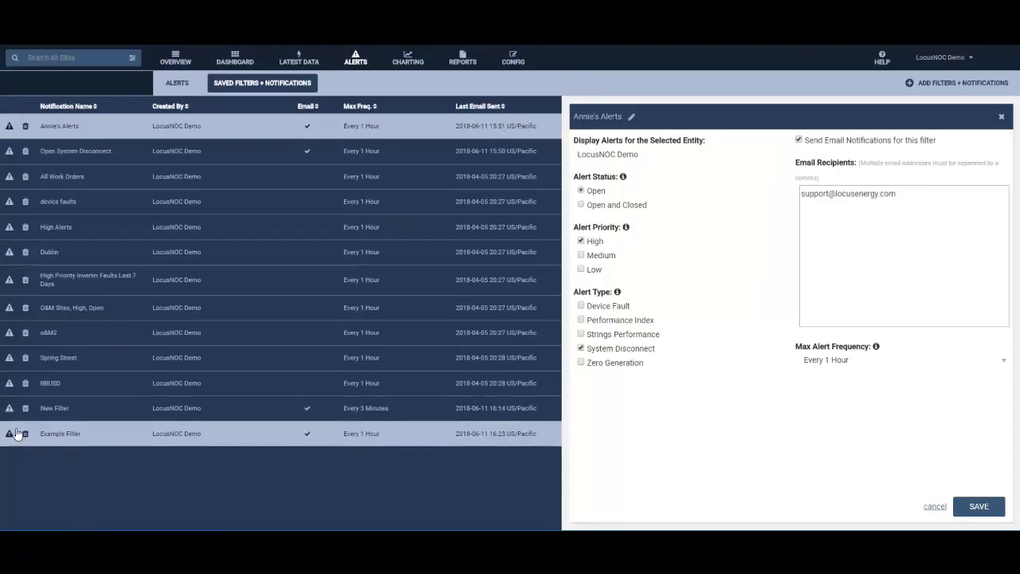
click(25, 434)
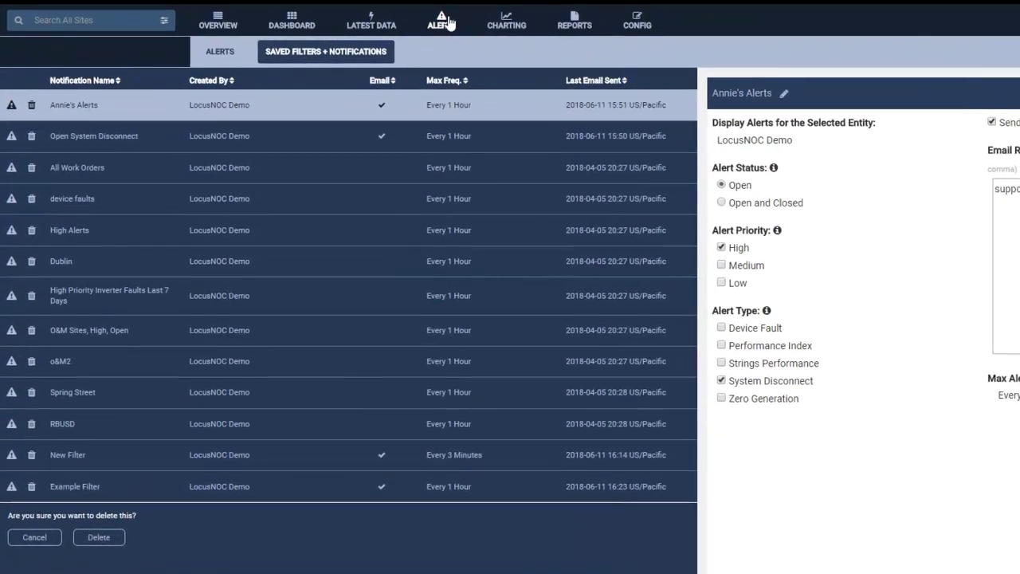
Step: On the alerts list, exclude Zero Generation alerts and apply the filter
click(447, 23)
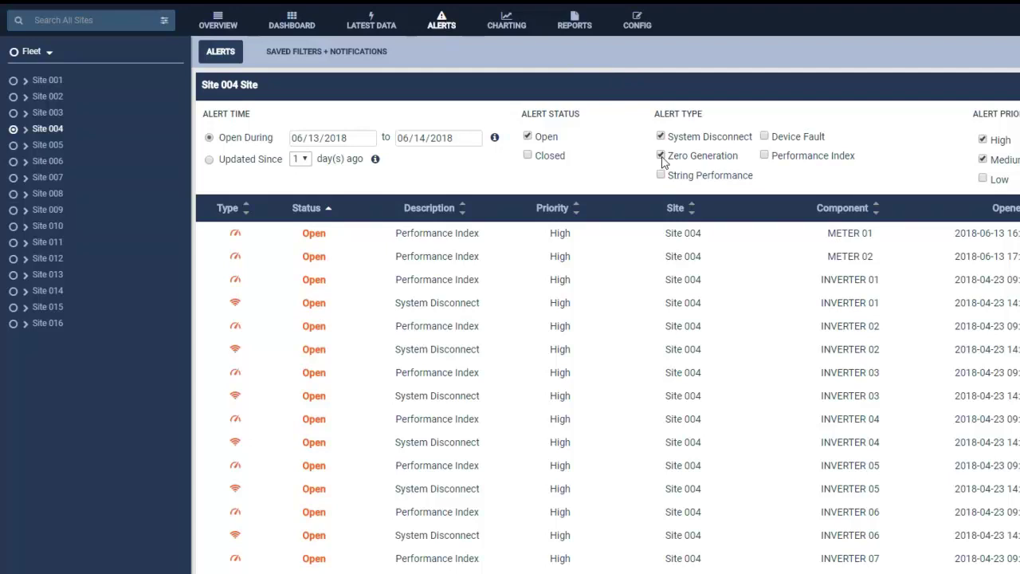
click(660, 156)
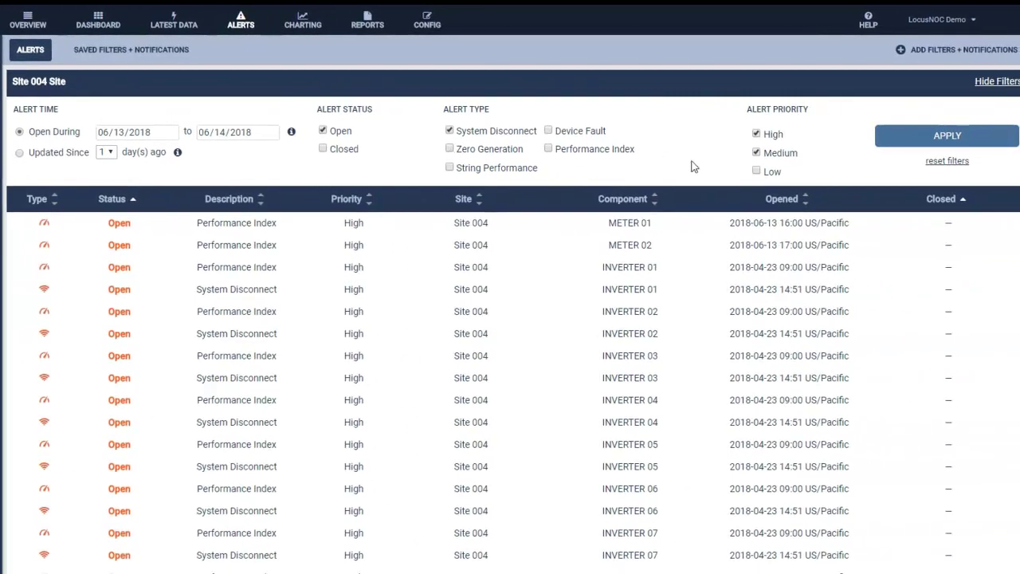
click(943, 137)
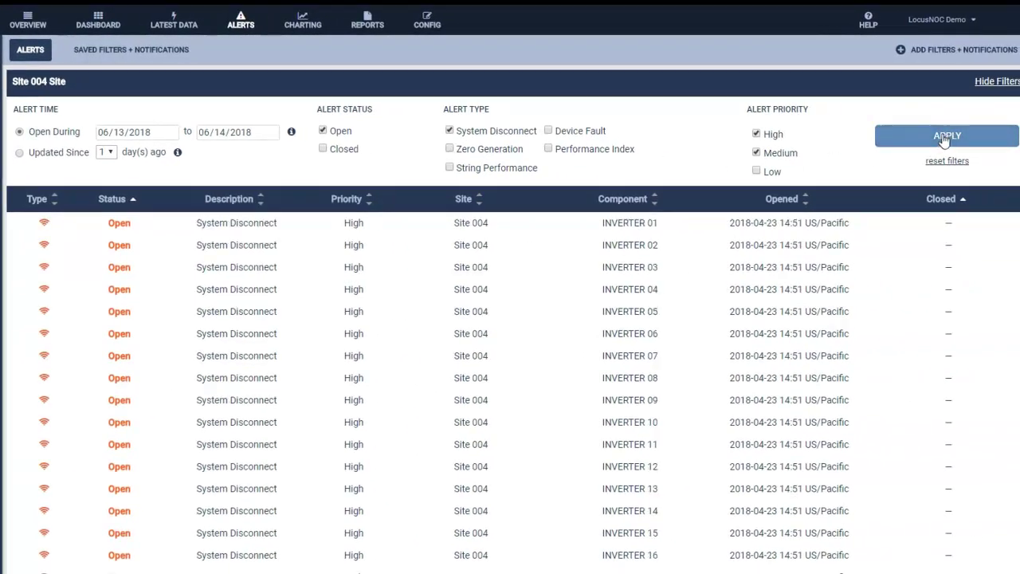
Step: Start a new filter and notification, then bring up the HELP menu
click(941, 51)
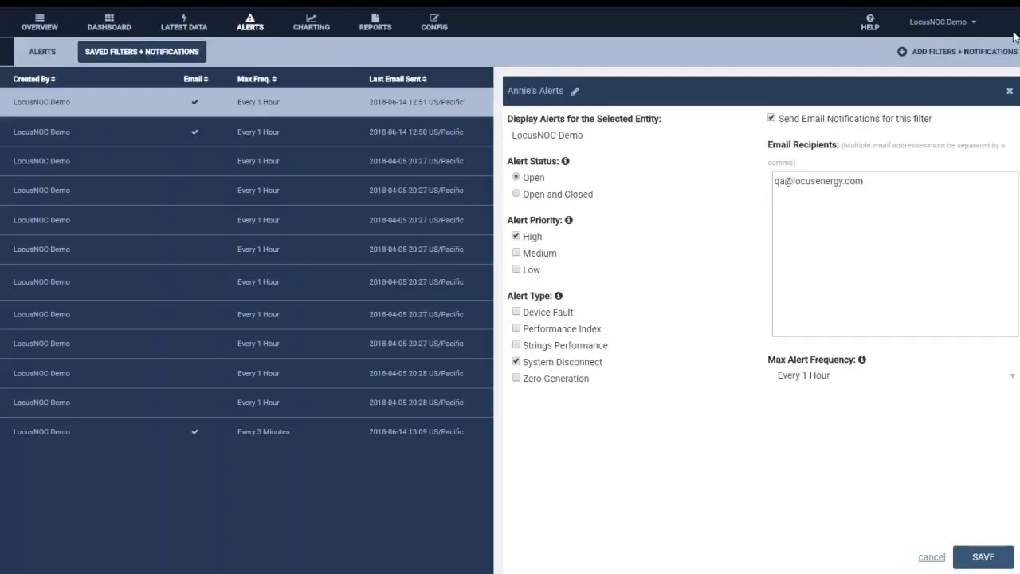
click(870, 24)
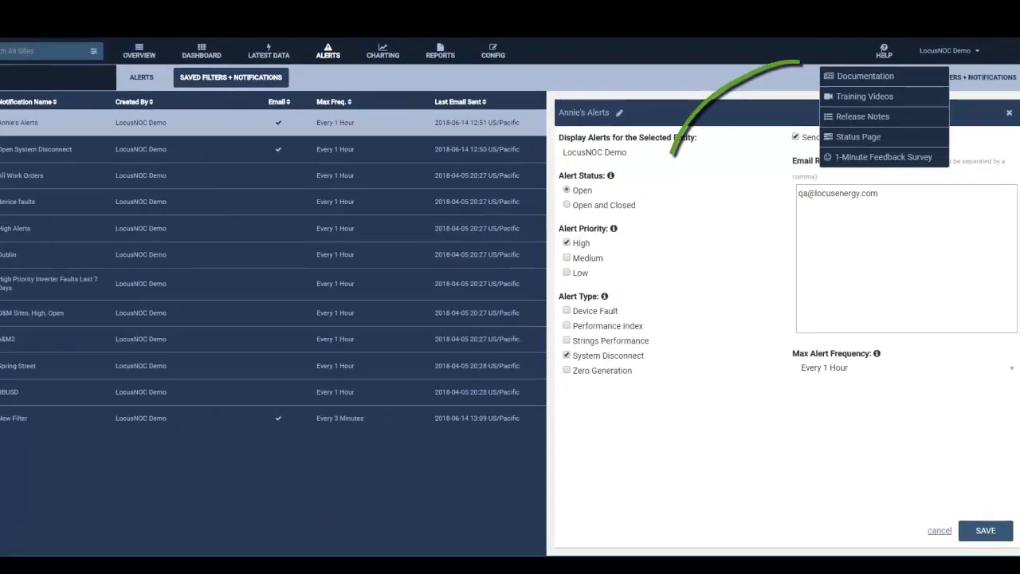